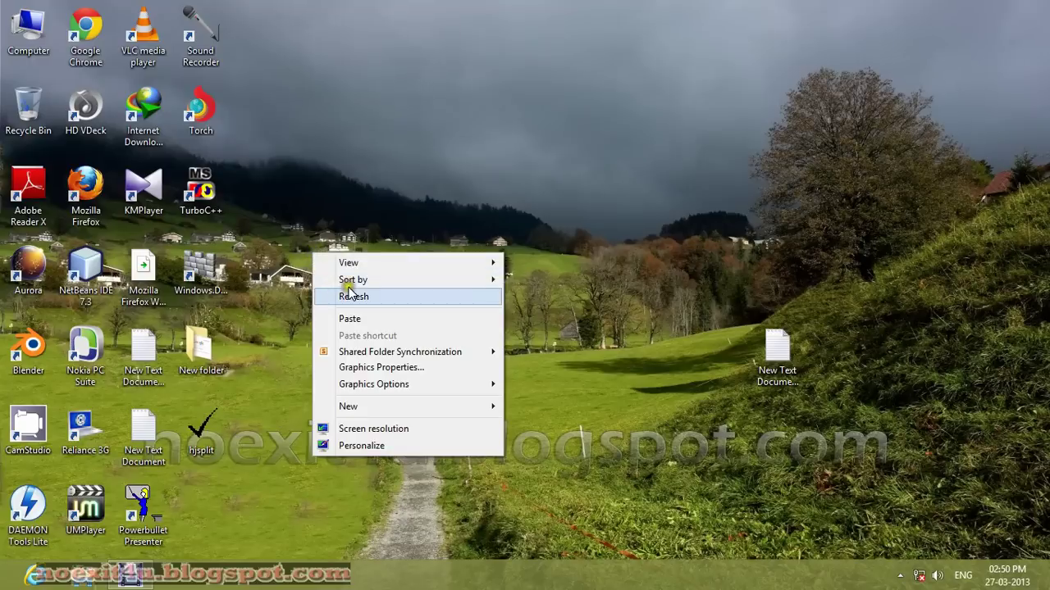
Refresh the desktop, launch HJSplit from its desktop icon and open the Split function
left_click(345, 293)
left_click(203, 430)
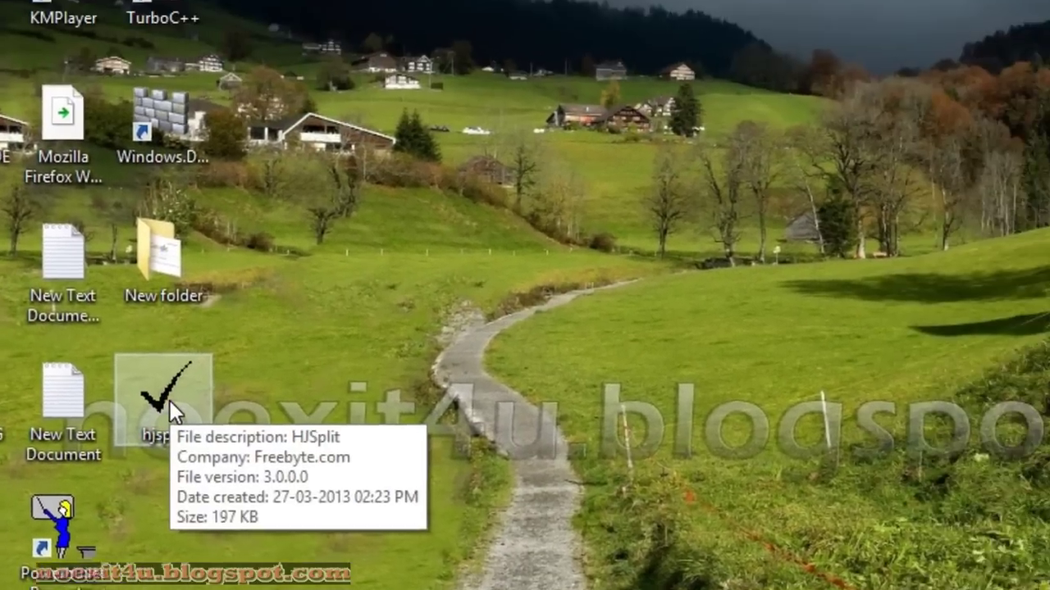
double_click(246, 328)
left_click_drag(517, 70, 628, 19)
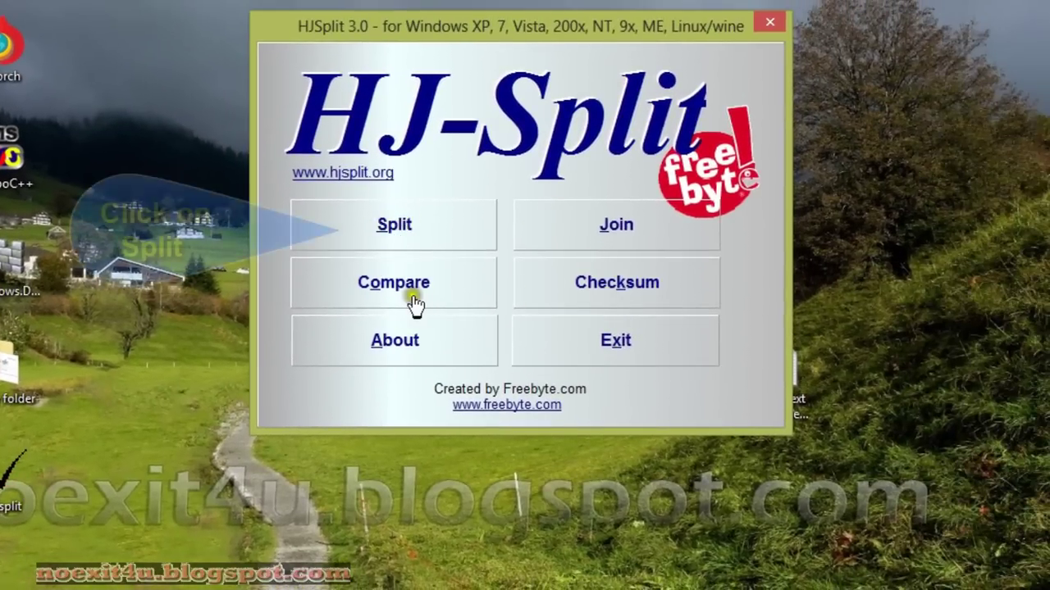
left_click(404, 224)
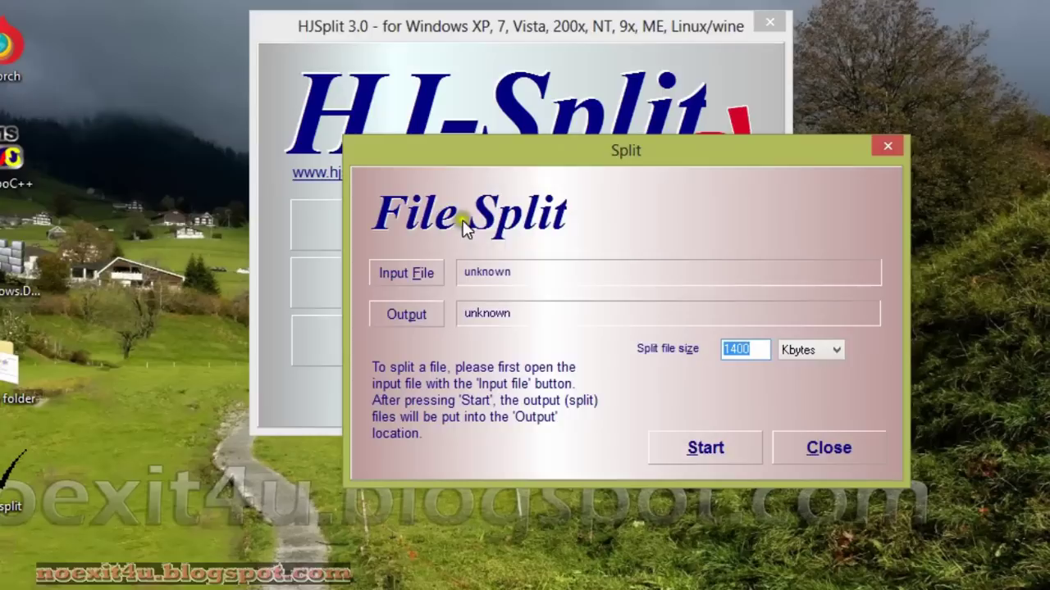
Browse for the input file to split in New folder on the desktop
left_click(422, 270)
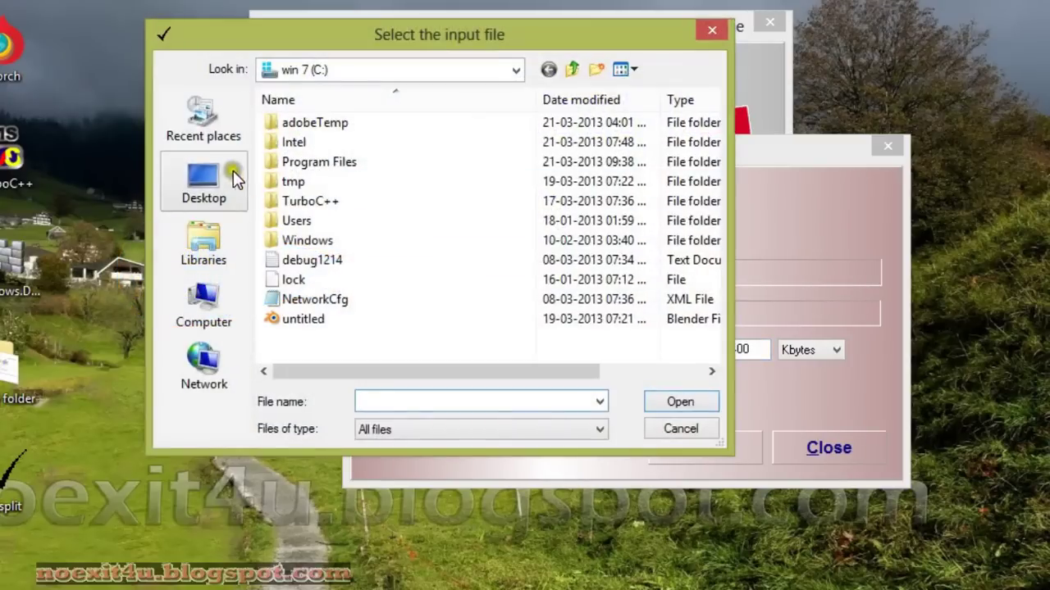
left_click(203, 183)
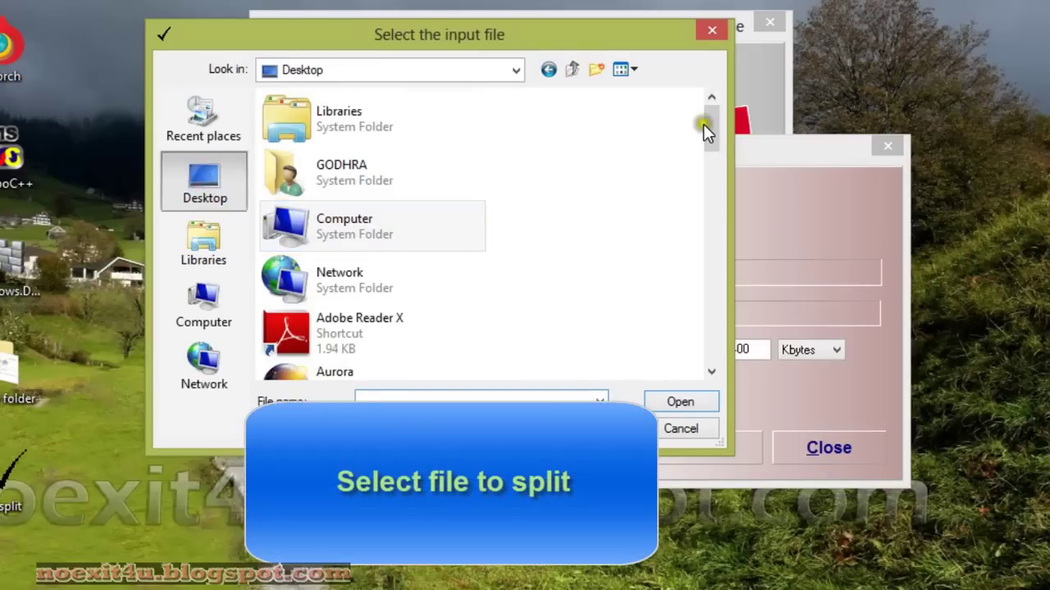
left_click_drag(704, 123, 694, 266)
double_click(368, 178)
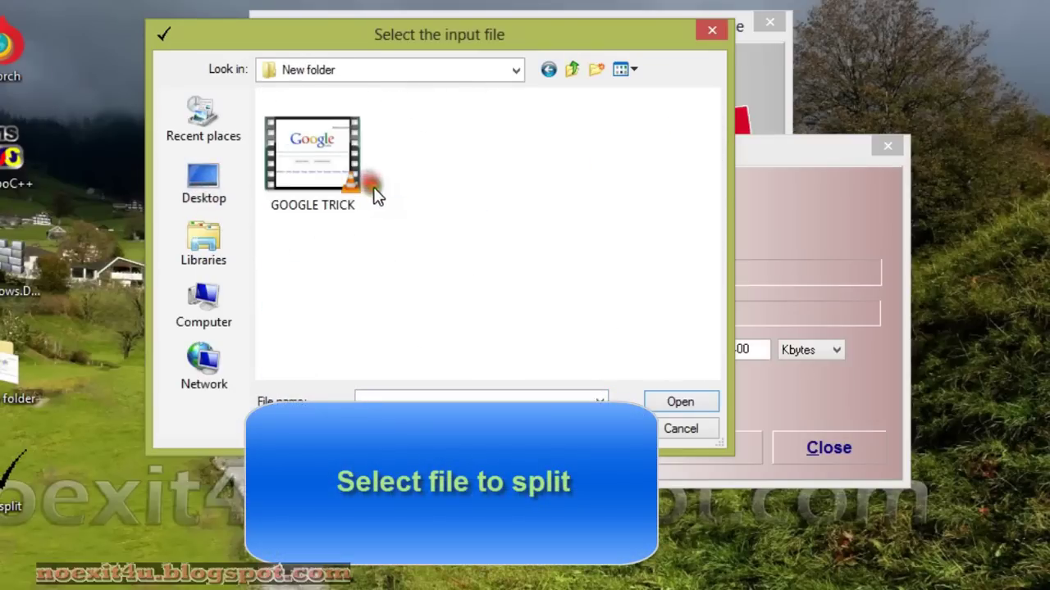
Check the file size of the GOOGLE TRICK video in its properties
left_click(326, 167)
right_click(325, 163)
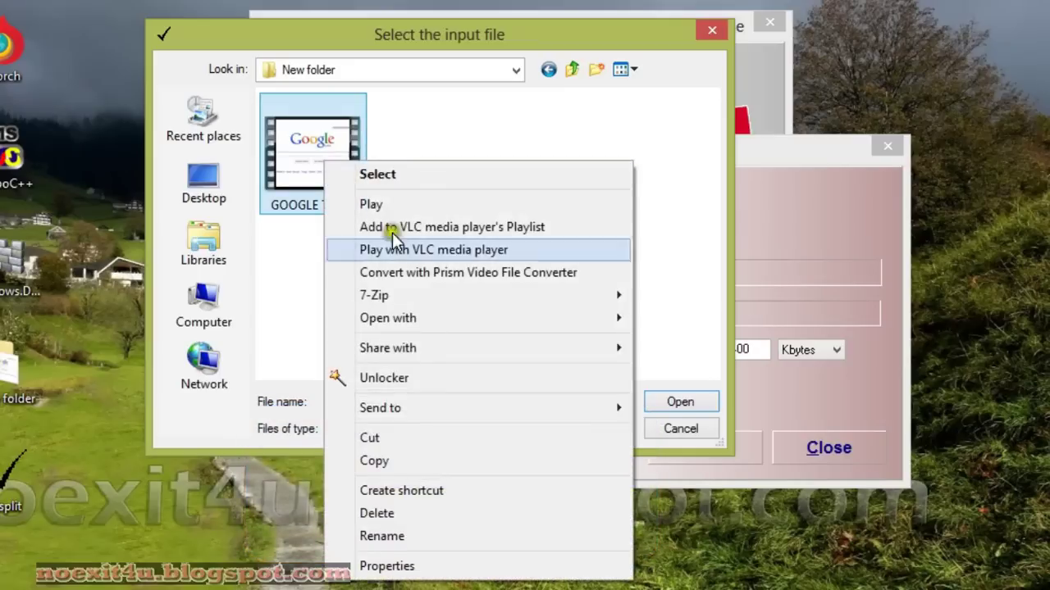
left_click(387, 567)
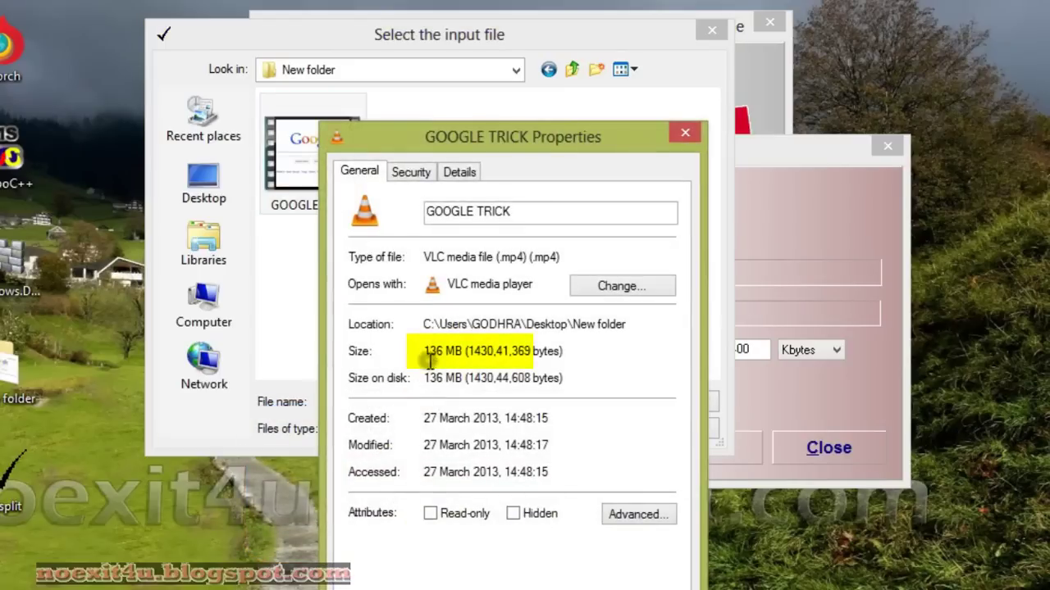
mouse_move(429, 361)
left_mouse_down()
mouse_move(457, 344)
mouse_move(429, 351)
left_mouse_up()
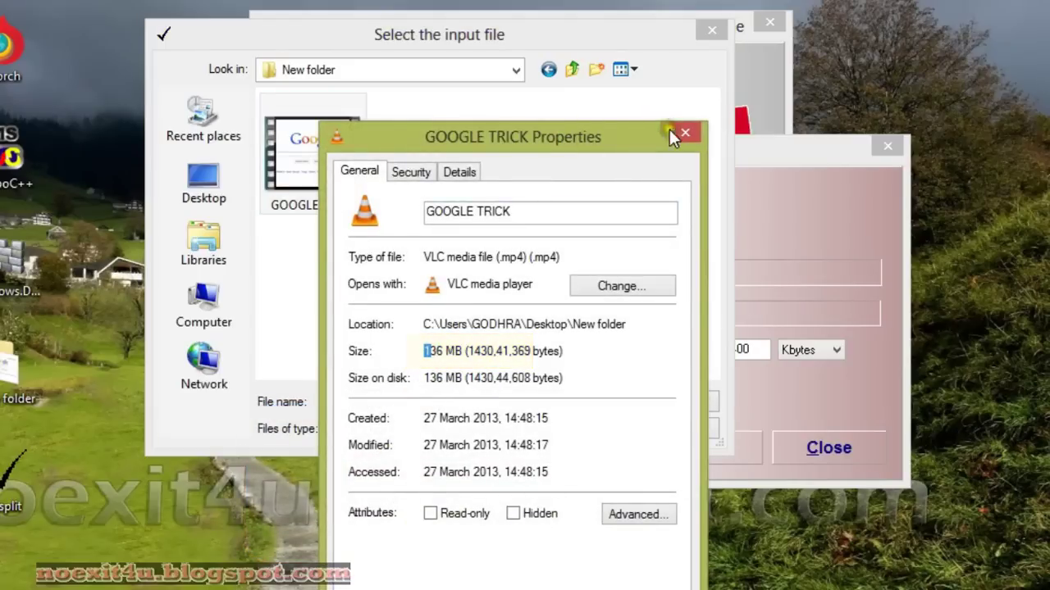
left_click(672, 133)
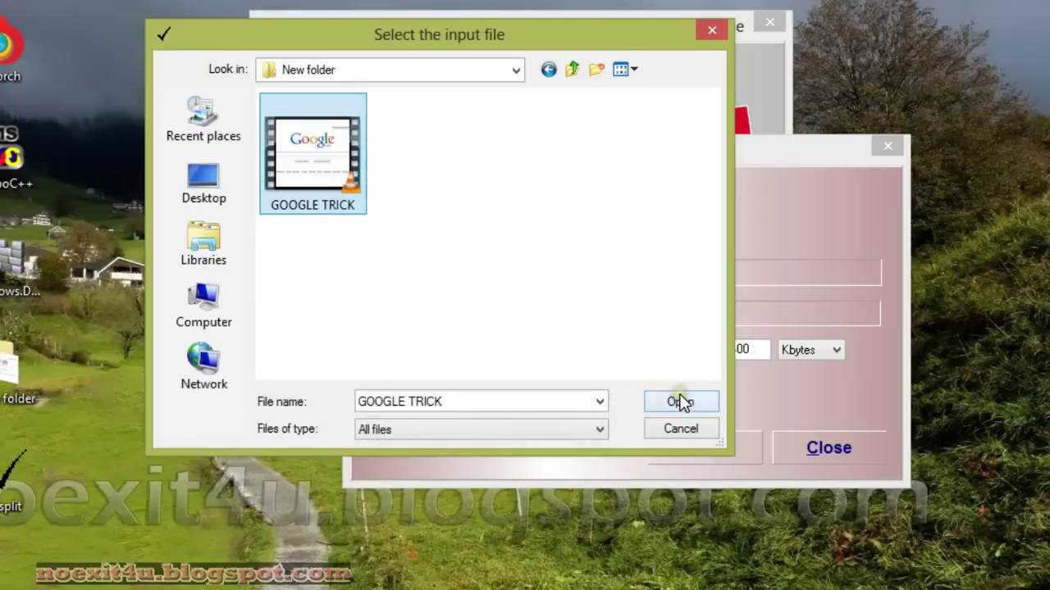
Load the GOOGLE TRICK video as the input file and look at the available output directories
left_click(680, 402)
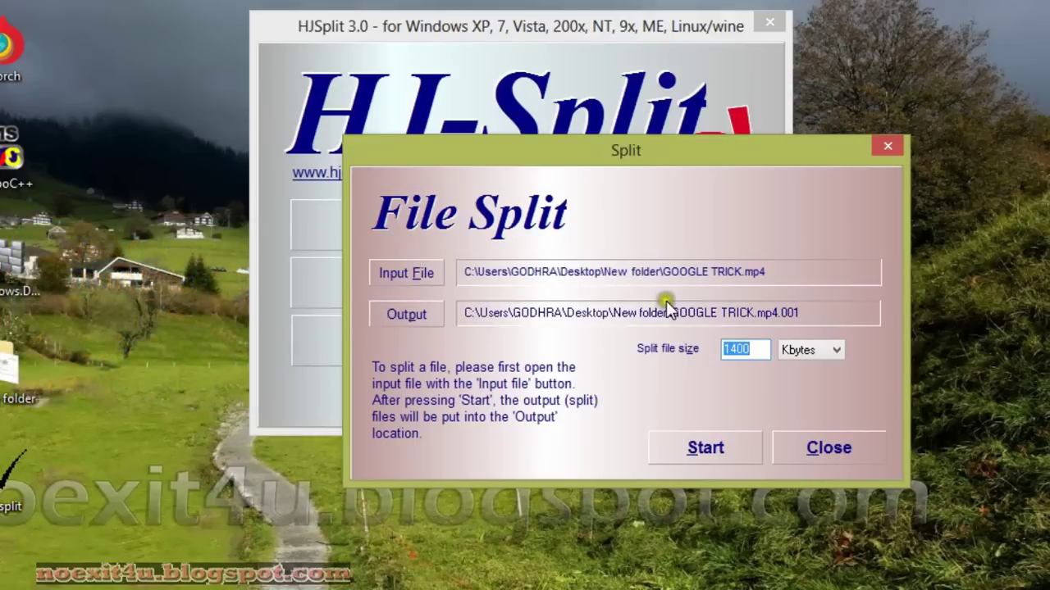
left_click(427, 317)
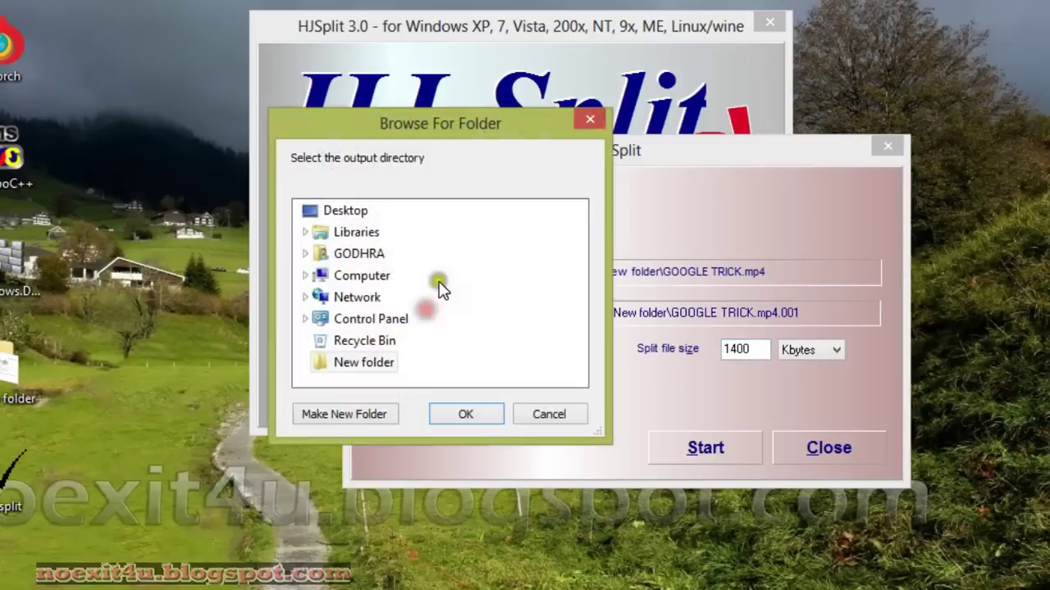
left_click(592, 120)
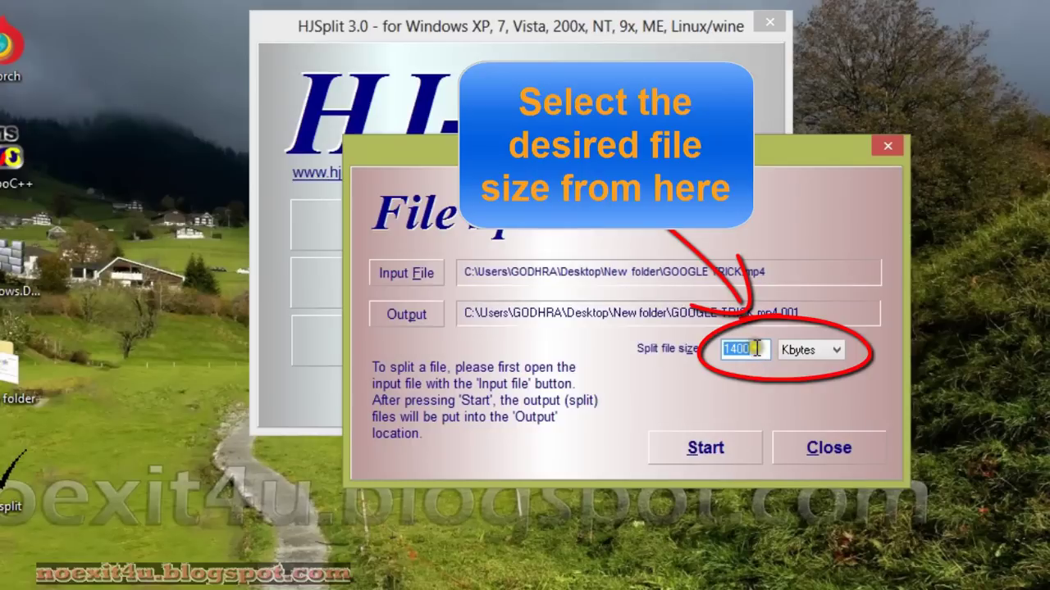
Set the split file size to 50 Mbytes
type("50")
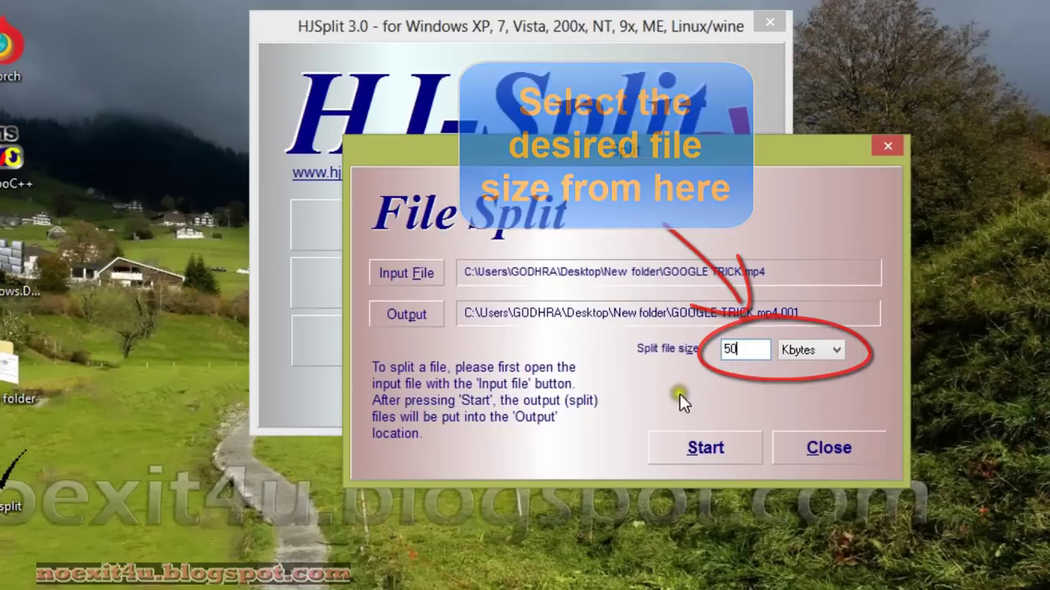
left_click(822, 350)
left_click(807, 383)
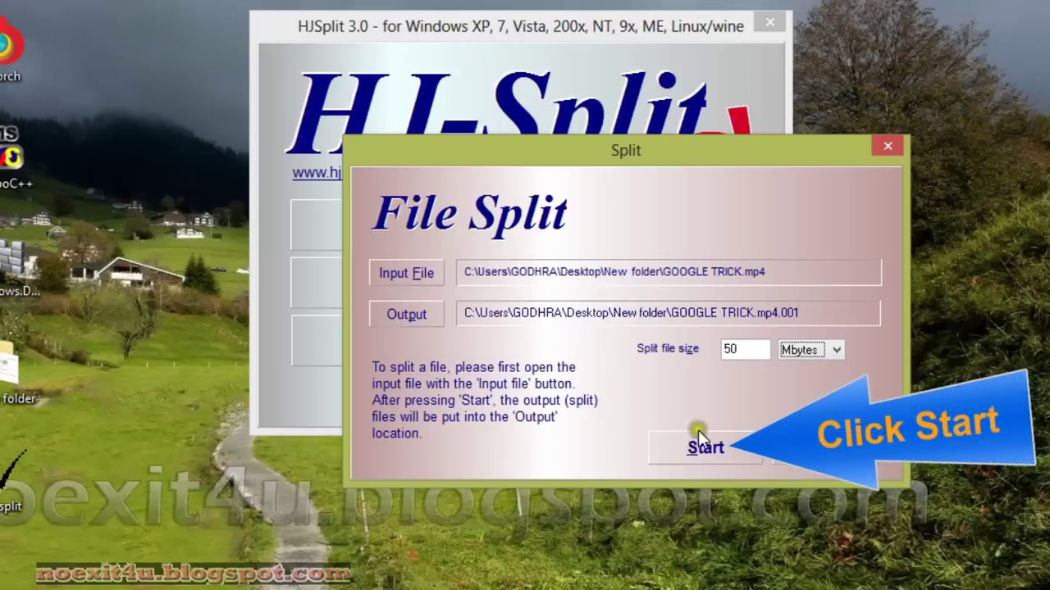
Run the split of the GOOGLE TRICK video and close the Split dialog
left_click(710, 449)
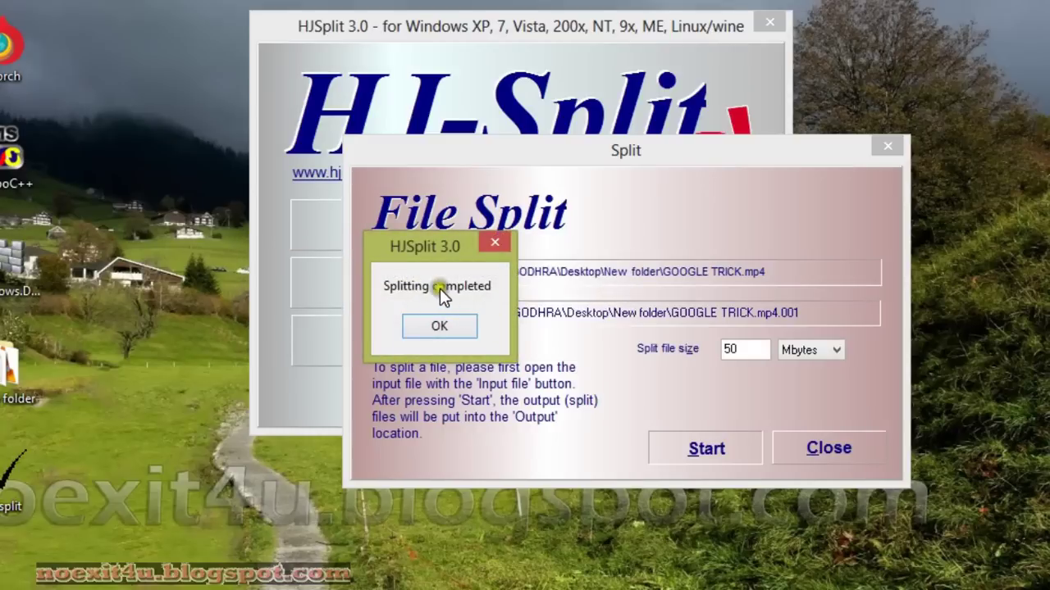
left_click(439, 327)
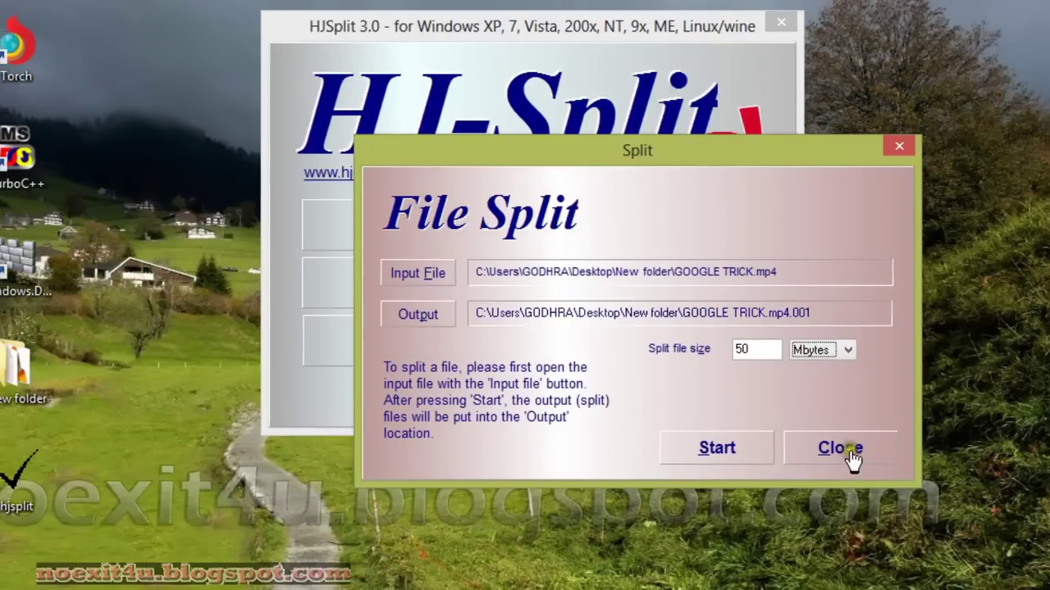
left_click(840, 454)
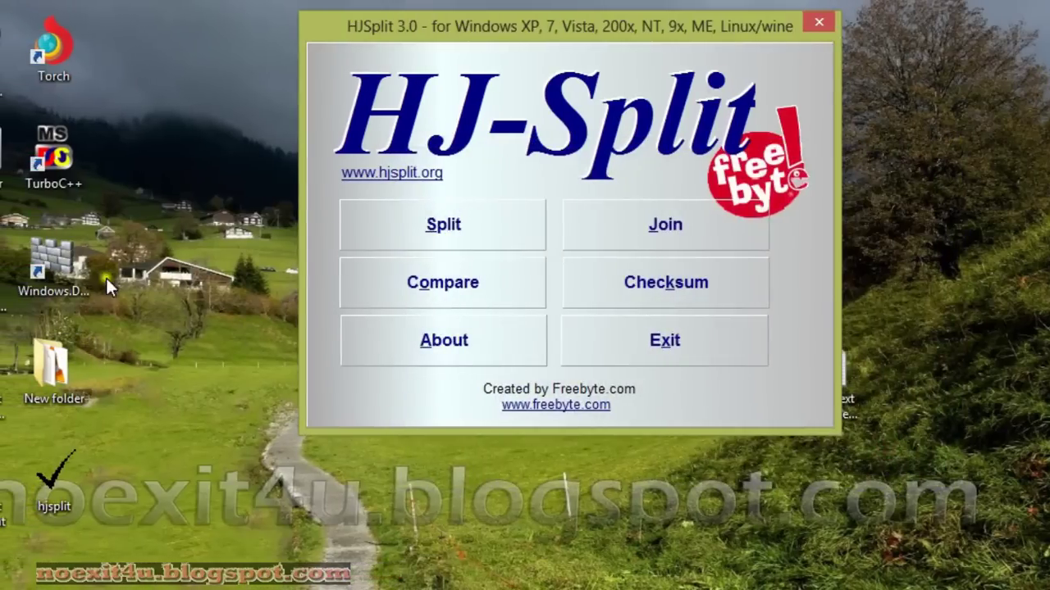
Open New folder on the desktop and check the size of GOOGLE TRICK.mp4.001 in its properties
double_click(55, 353)
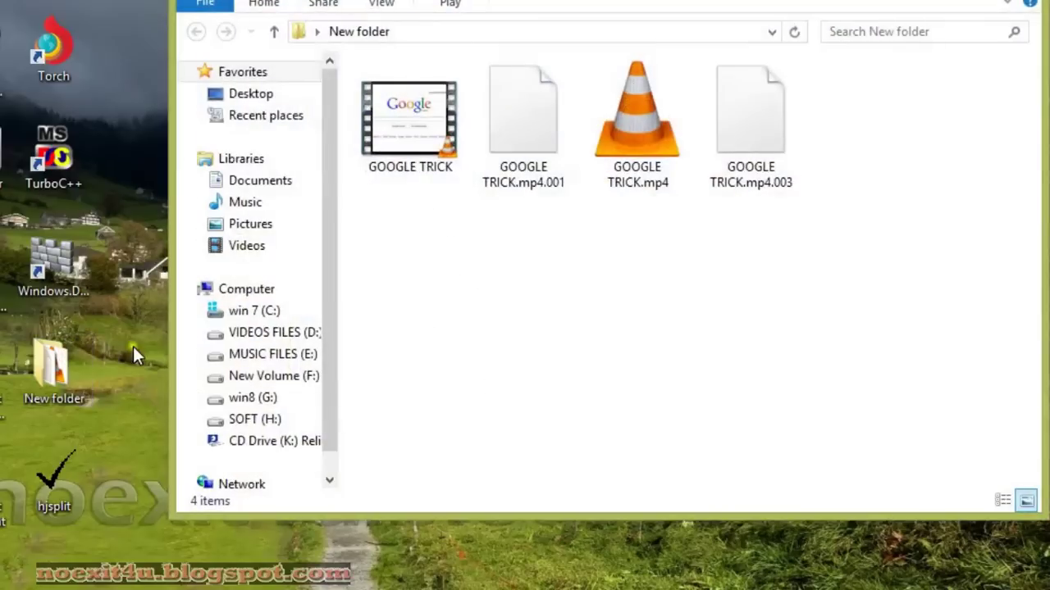
left_click(425, 133)
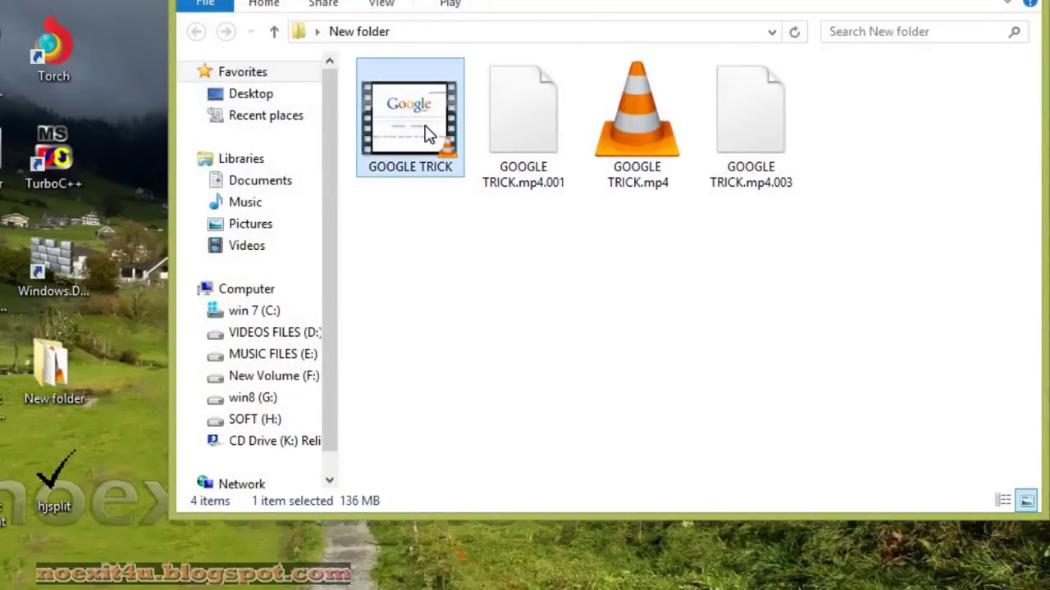
left_click(517, 160)
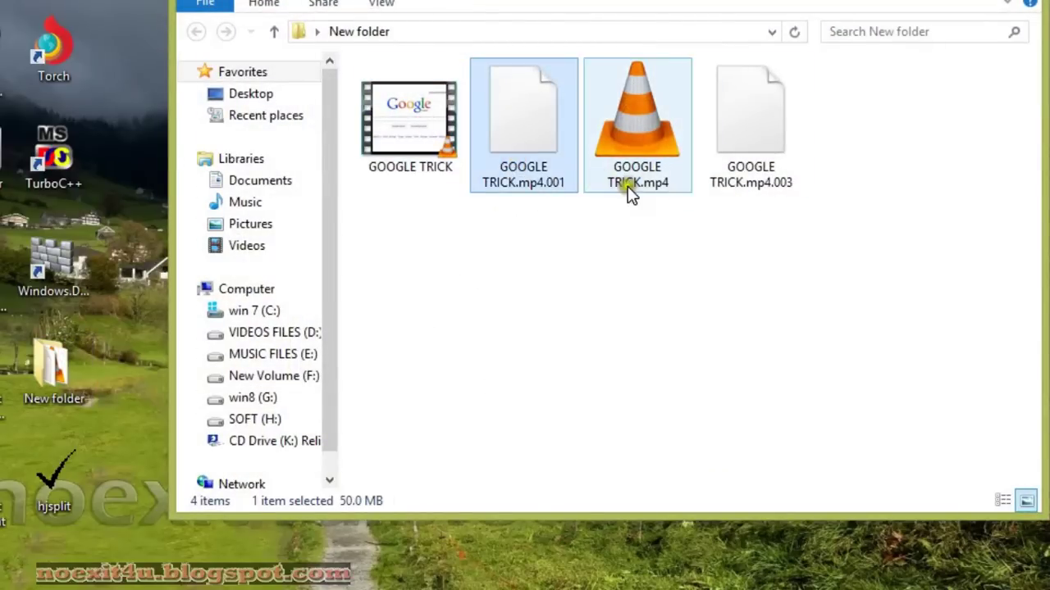
right_click(534, 117)
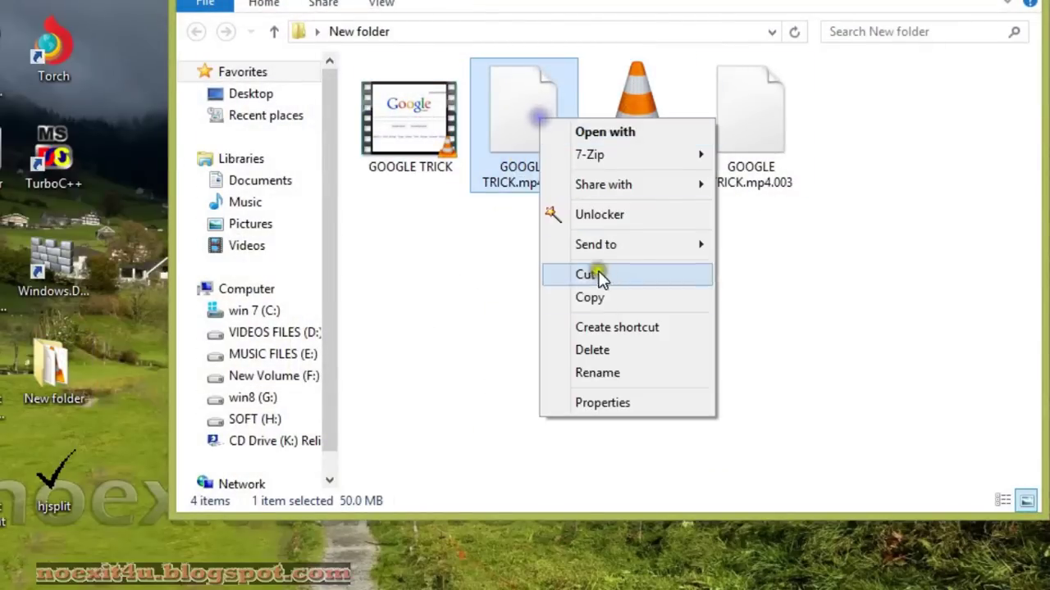
left_click(607, 400)
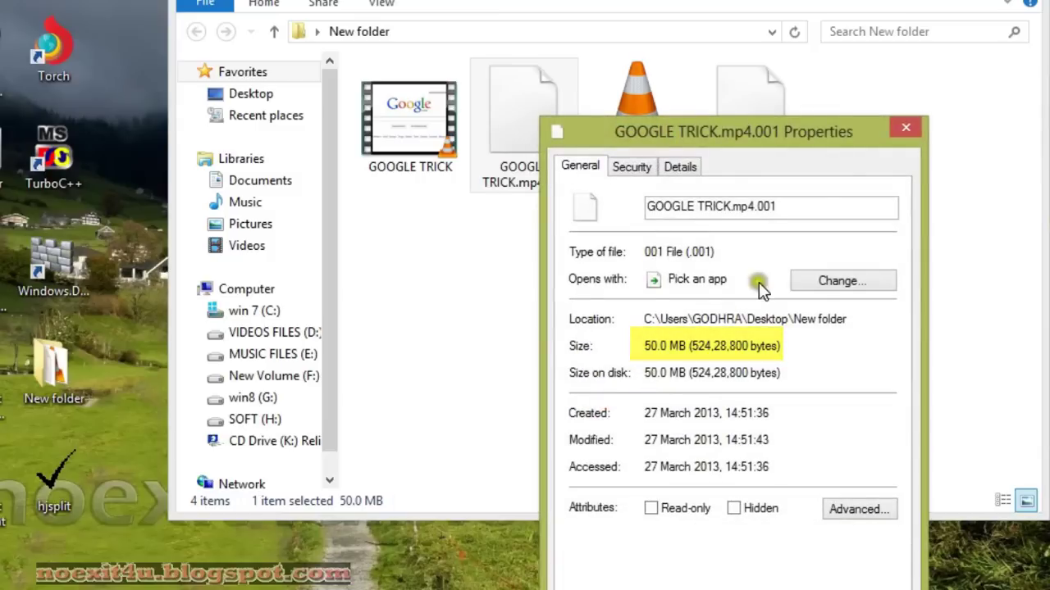
left_click(905, 129)
Check the file sizes of the second and third split parts in their properties
right_click(627, 137)
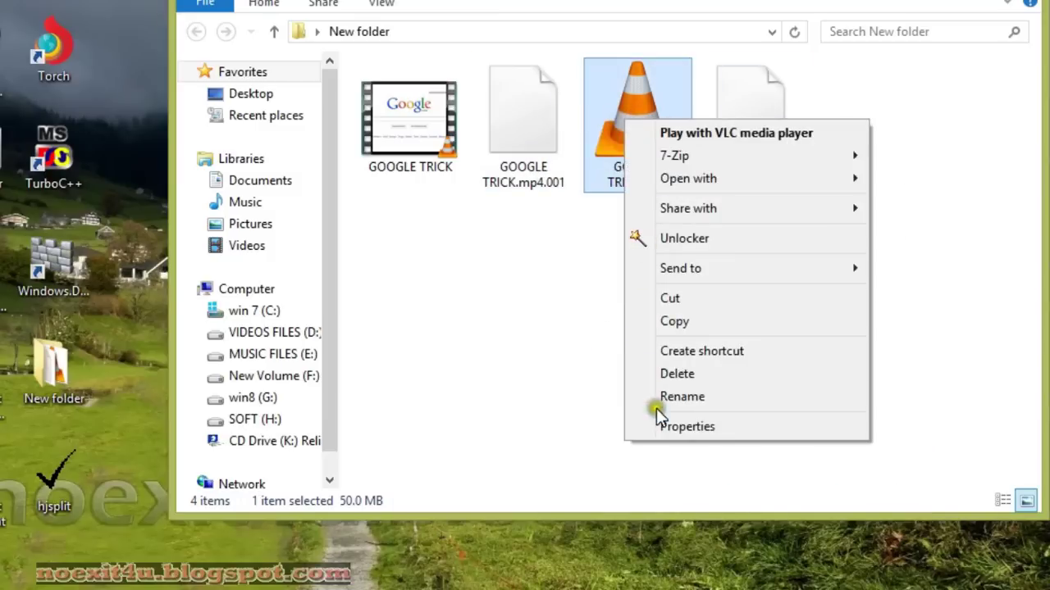
left_click(664, 427)
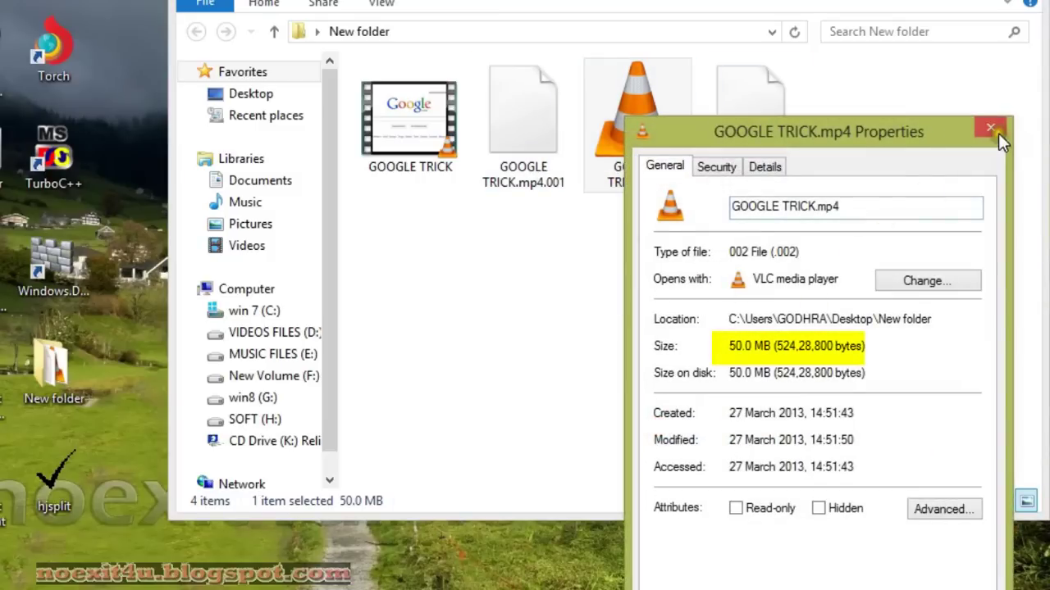
left_click(991, 130)
left_click(733, 169)
right_click(741, 133)
left_click(786, 416)
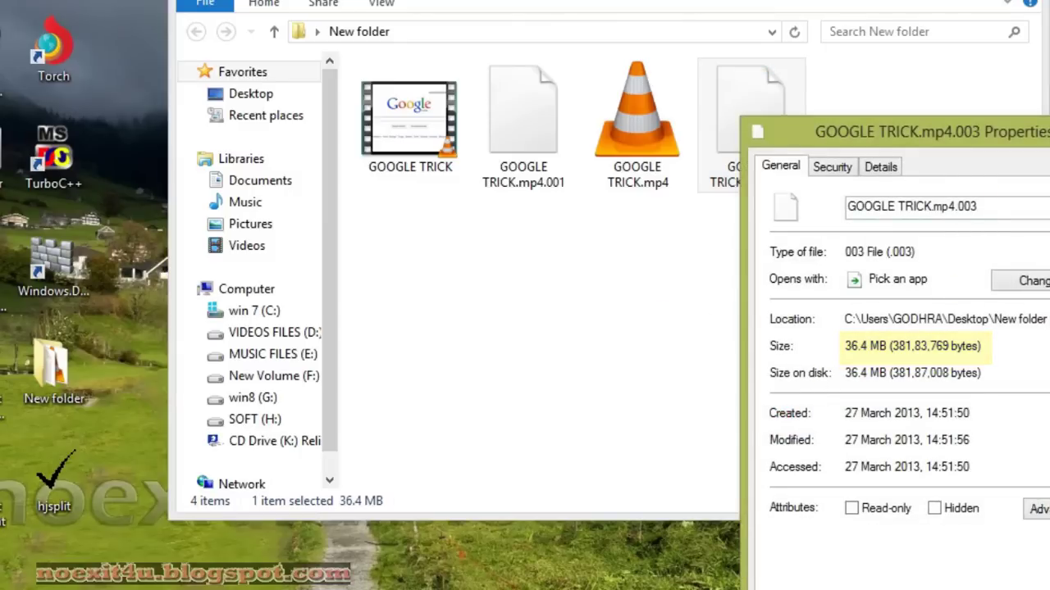
key("Escape")
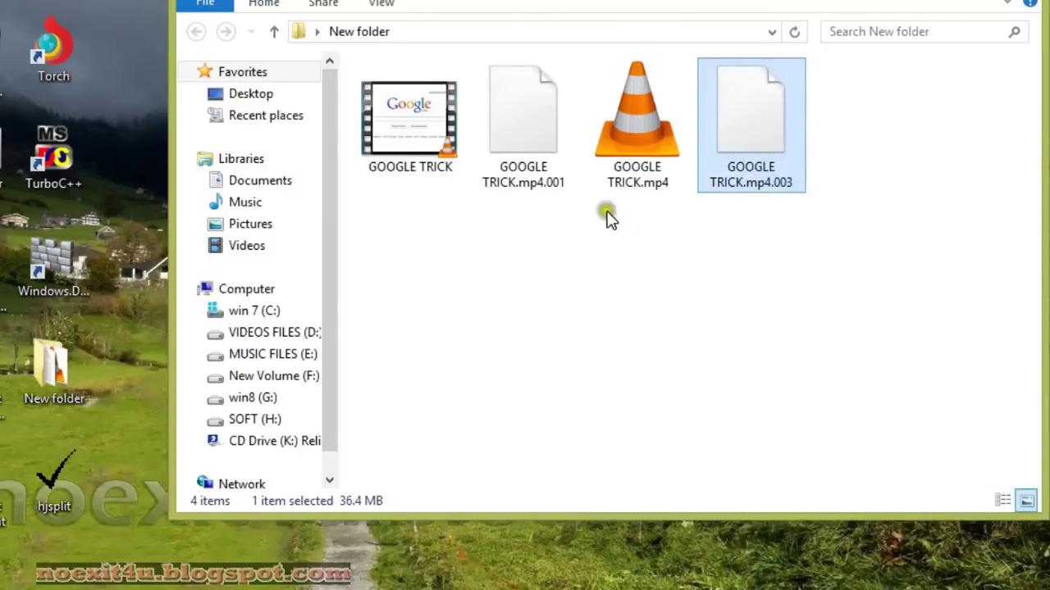
Delete the original GOOGLE TRICK video from New folder and check the combined size of the three split parts
left_click(410, 119)
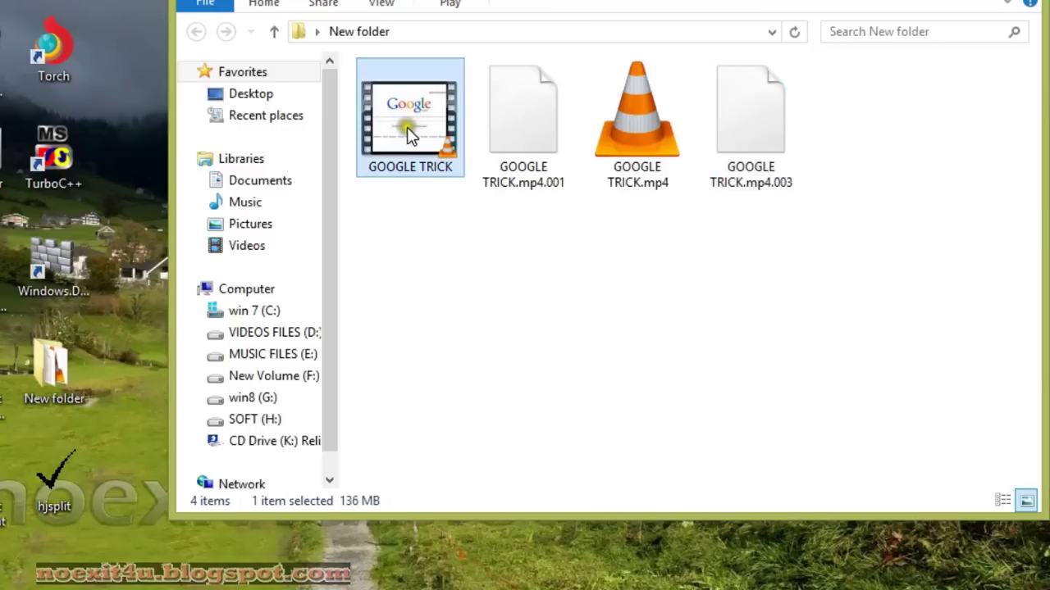
right_click(408, 129)
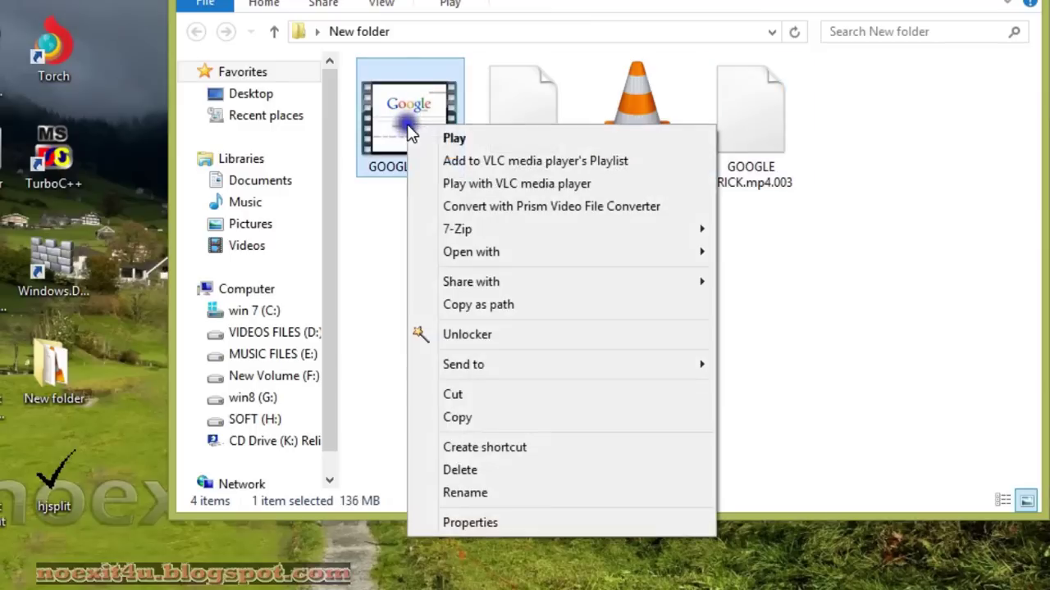
left_click(483, 474)
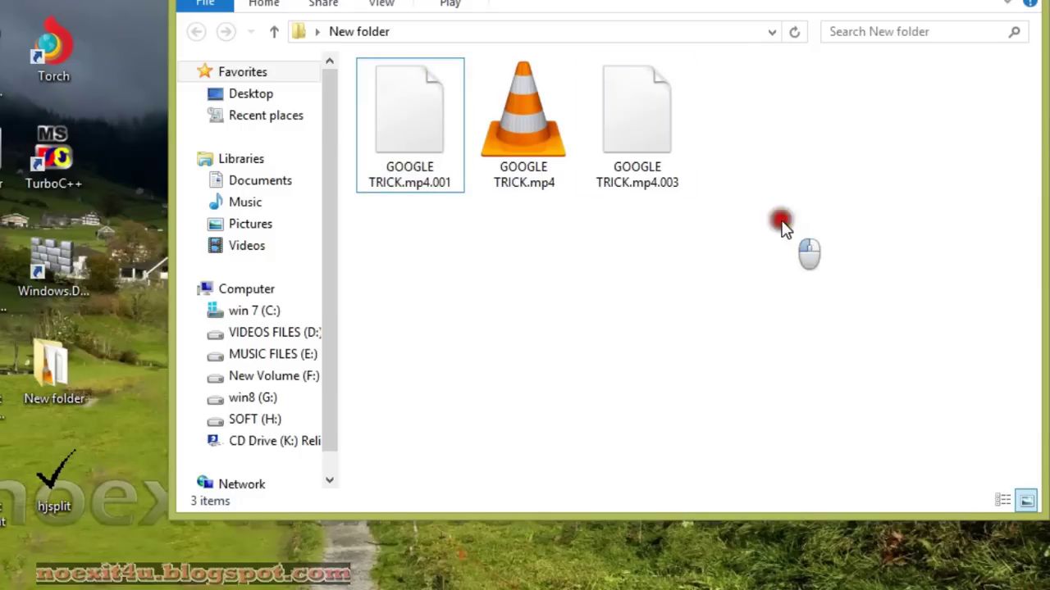
left_click_drag(782, 220, 419, 91)
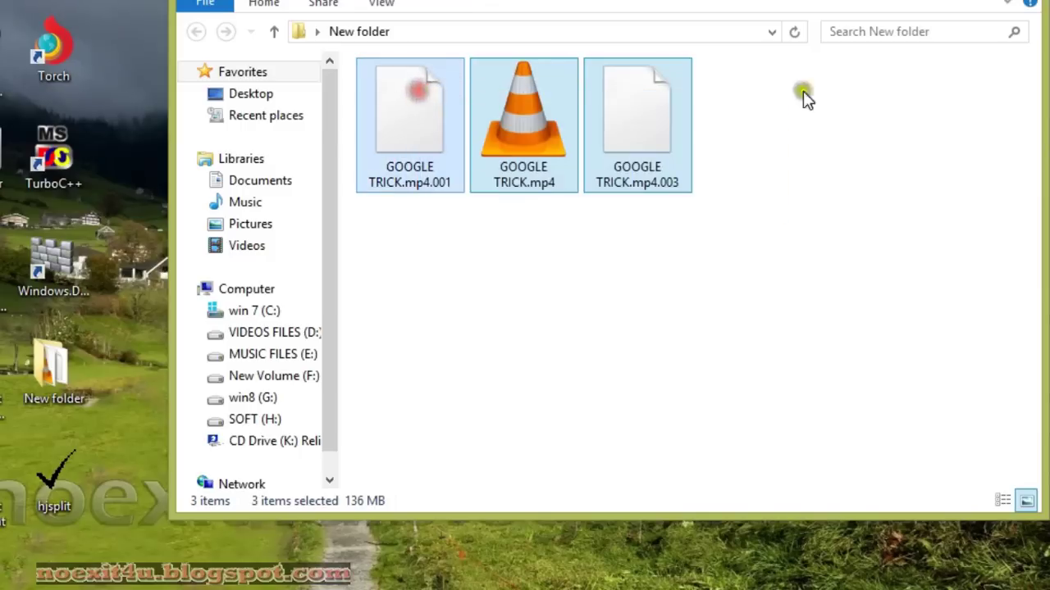
left_click(853, 117)
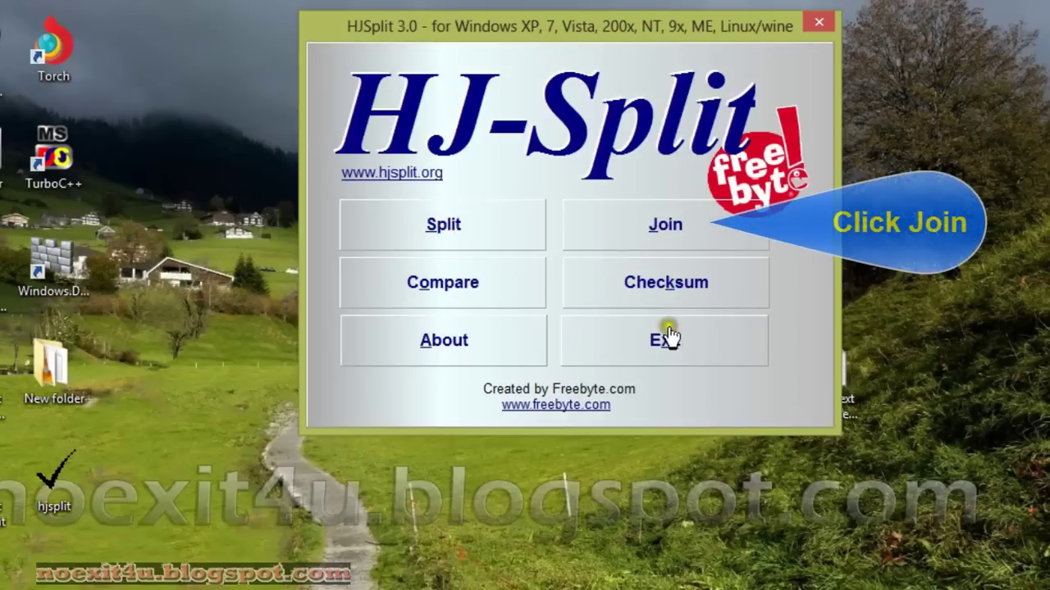
Open HJSplit's Join function and load GOOGLE TRICK.mp4.001 from New folder as the input file
left_click(665, 227)
left_click(455, 275)
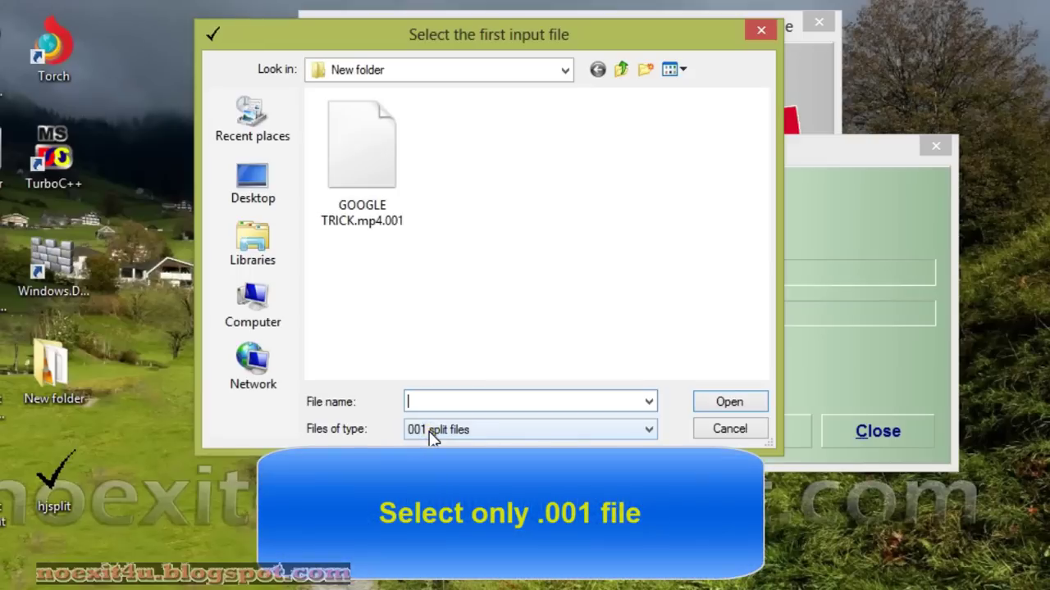
left_click(359, 190)
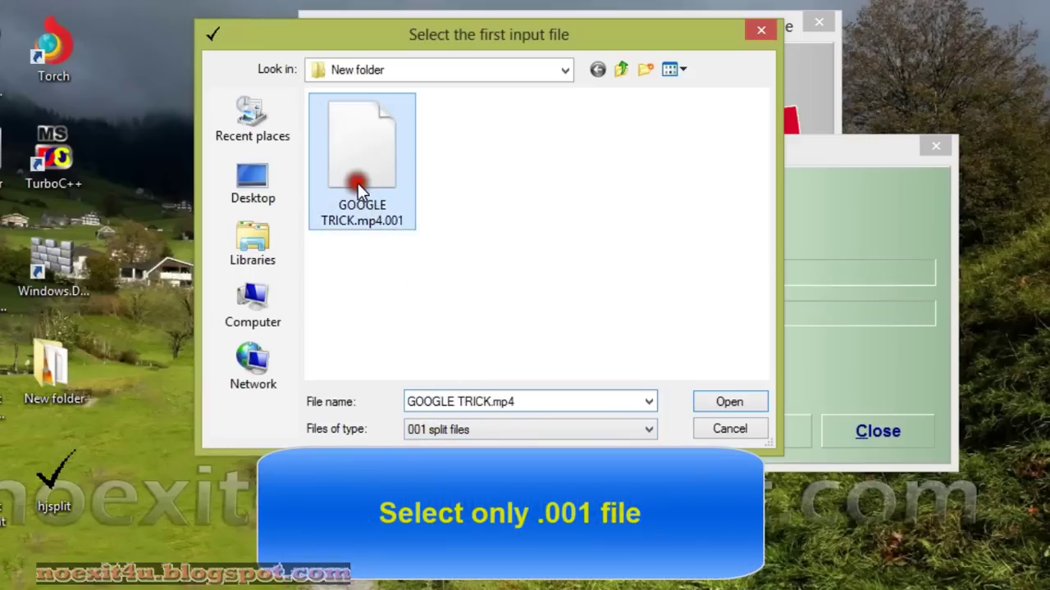
left_click(756, 407)
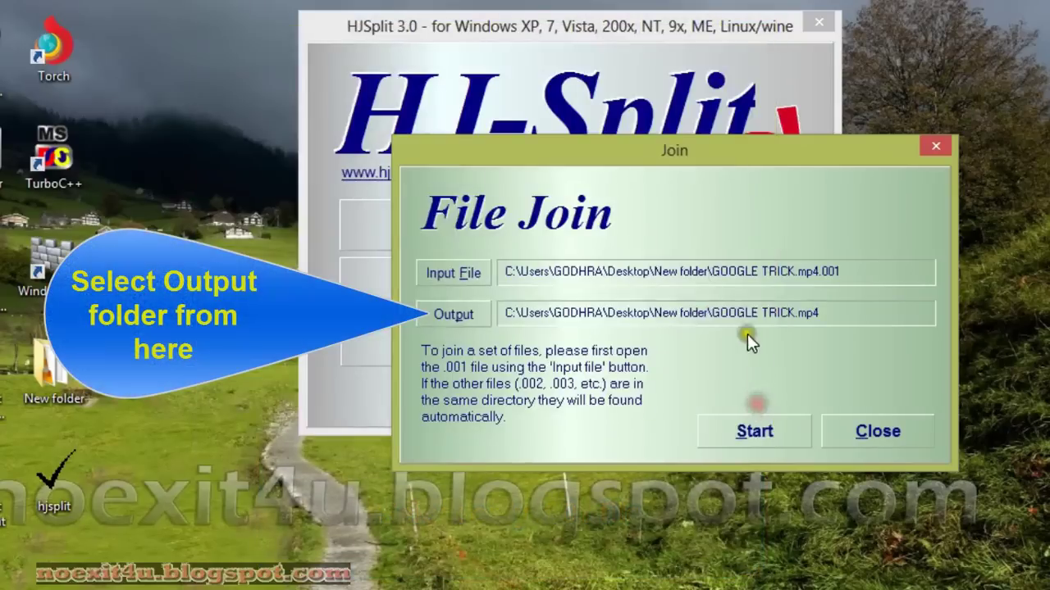
Change the output directory of the join from New folder to the Desktop
left_click(478, 318)
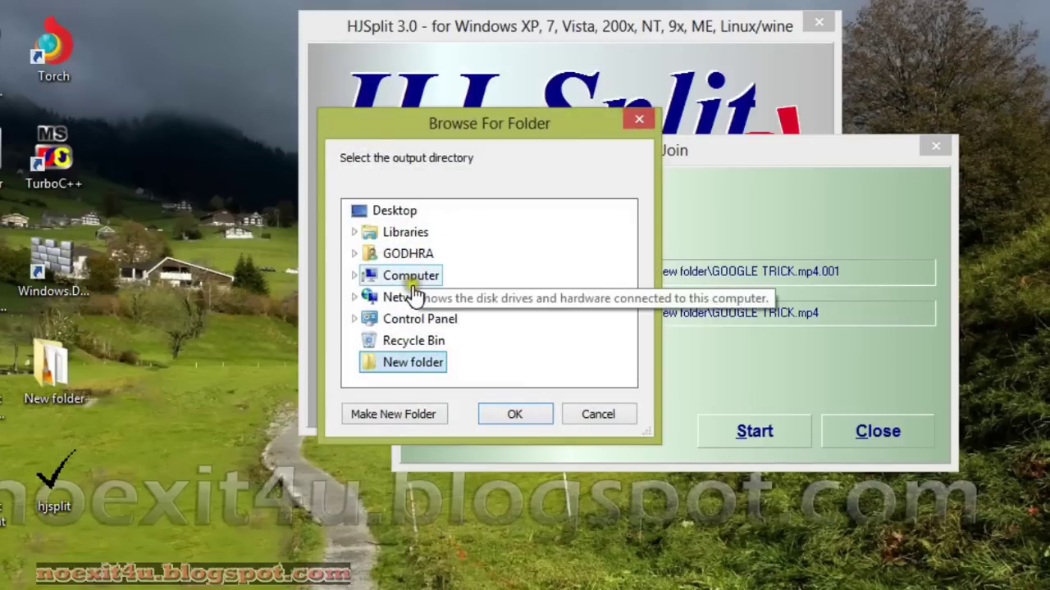
left_click(393, 212)
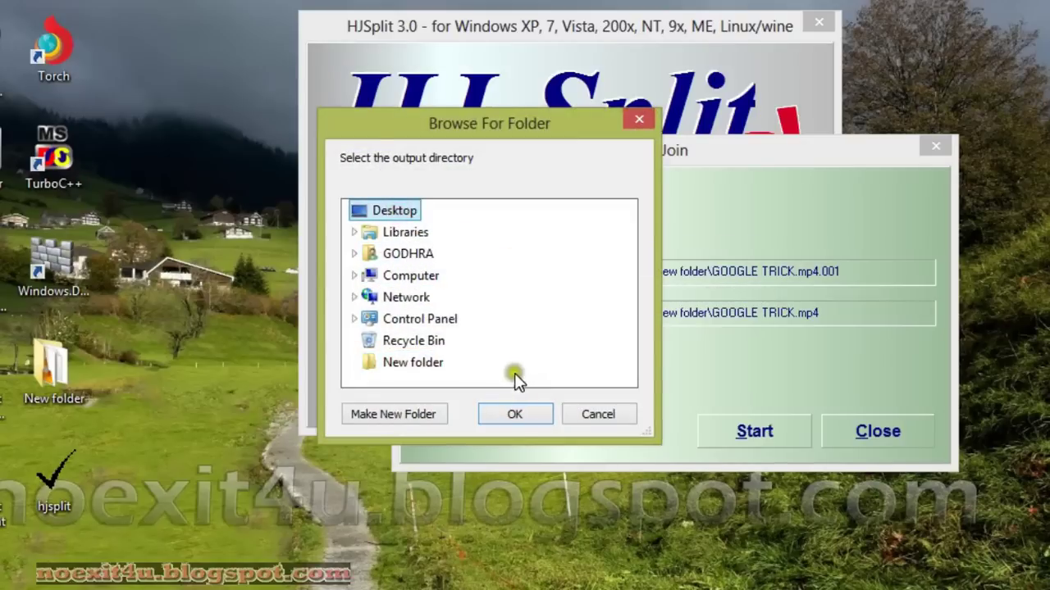
left_click(515, 415)
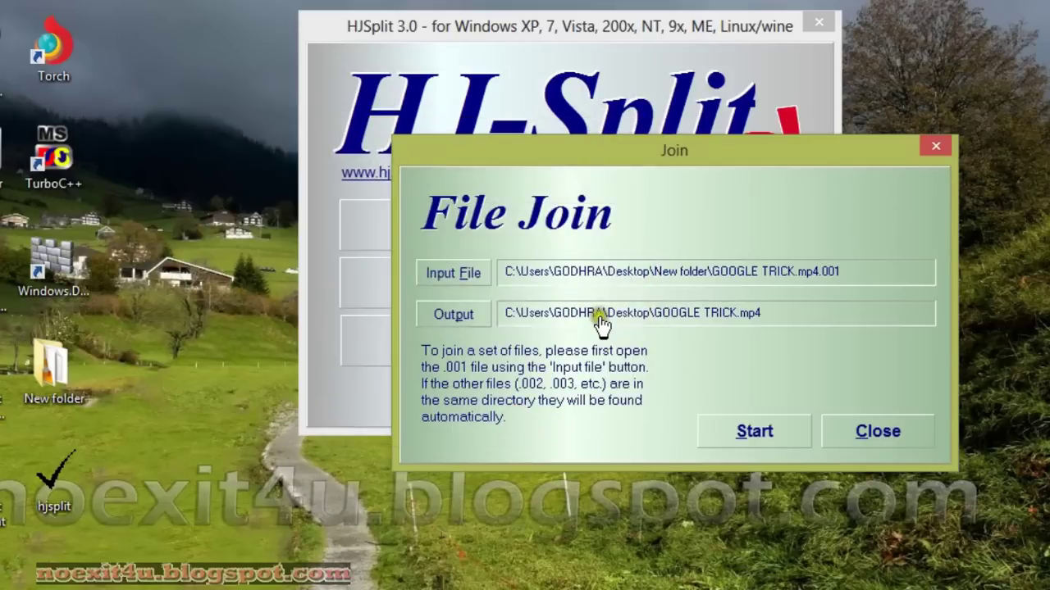
Join the split parts into one file and move the resulting GOOGLE TRICK video to a free area of the desktop beside HJSplit
left_click(755, 432)
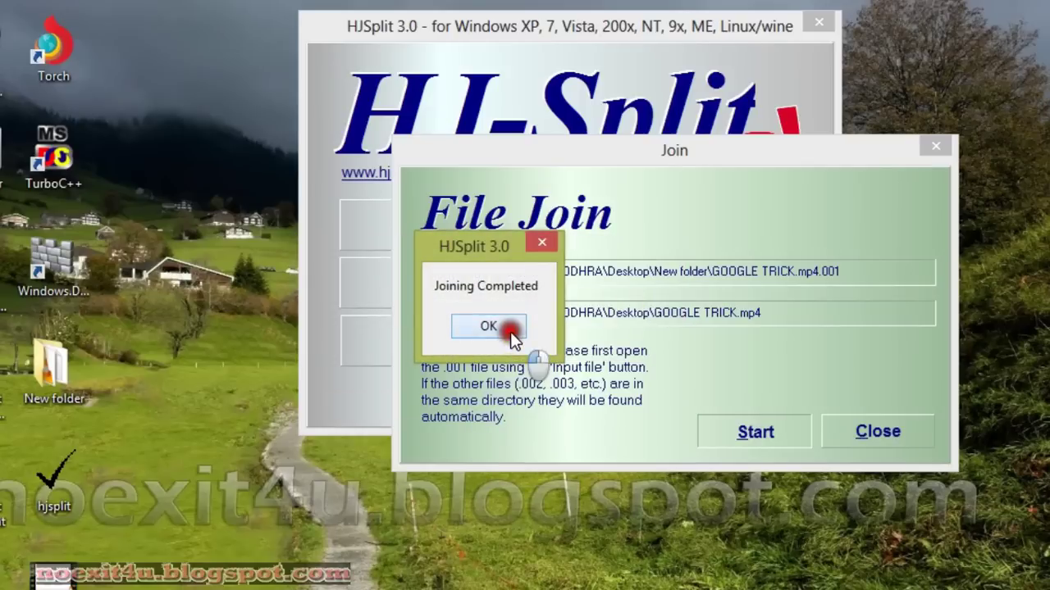
left_click(511, 331)
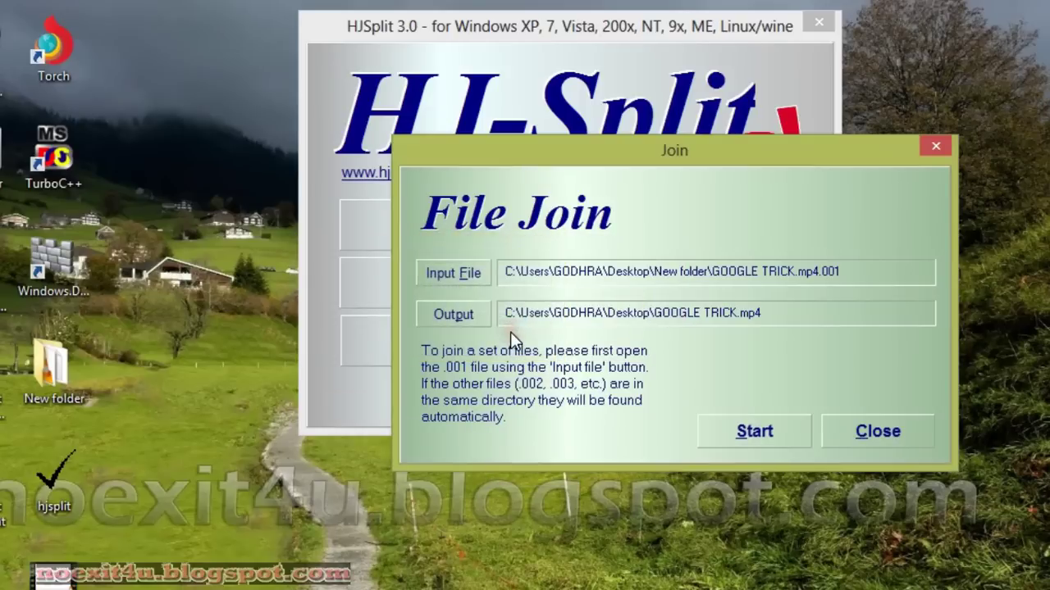
left_click(876, 432)
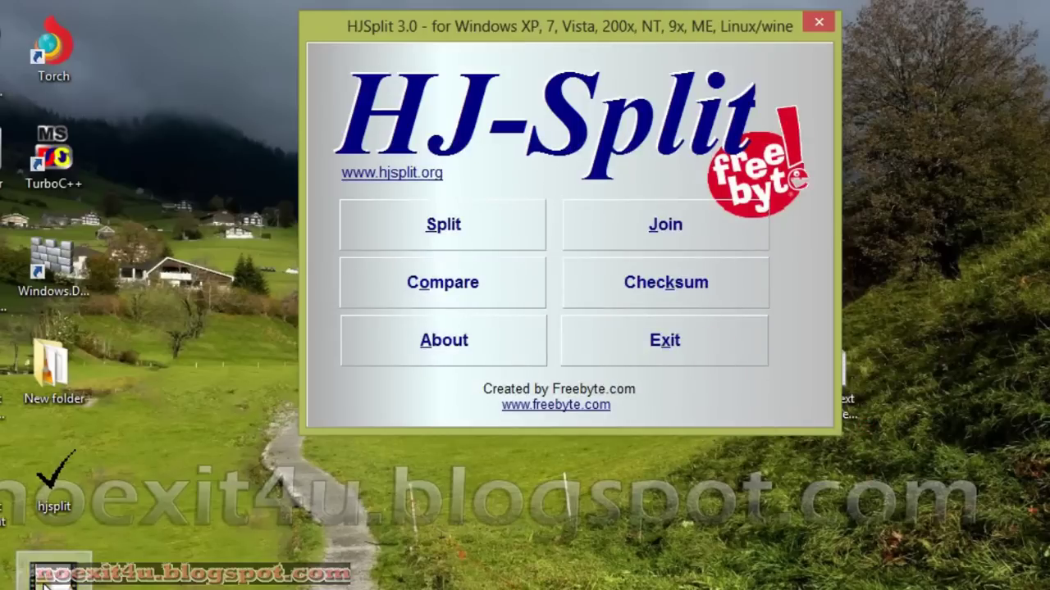
left_click_drag(117, 469, 219, 265)
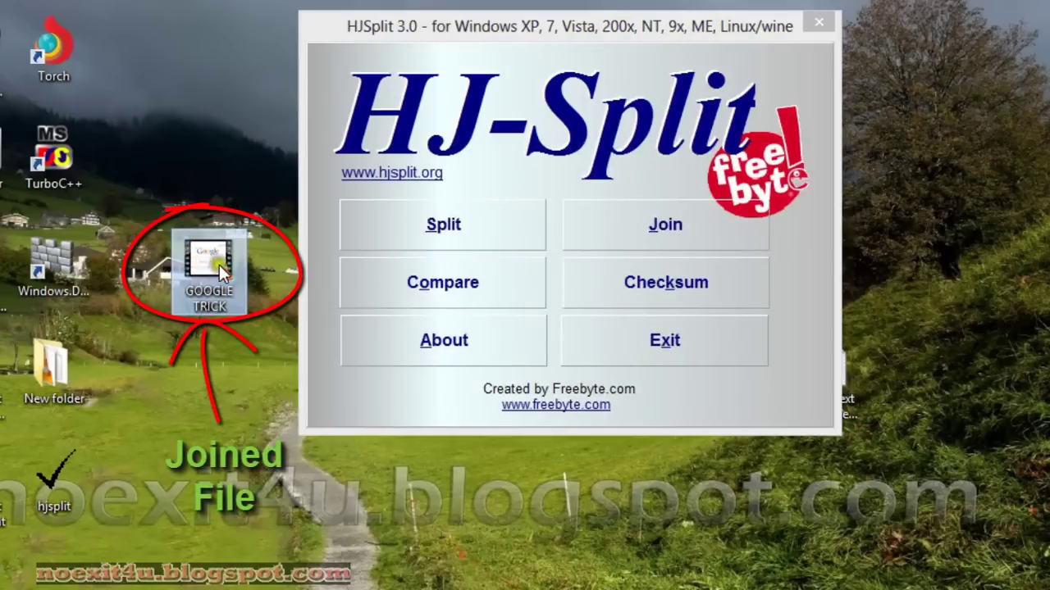
Play the joined GOOGLE TRICK video in VLC media player, sampling it at about 01:25, 03:01 and 04:49, and close the player
double_click(212, 285)
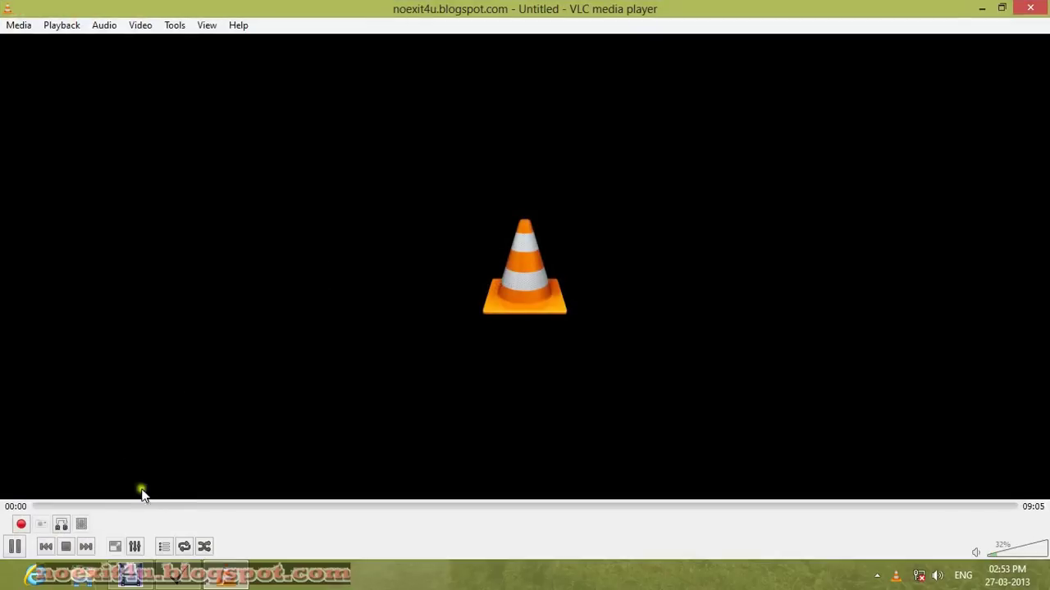
left_click(187, 506)
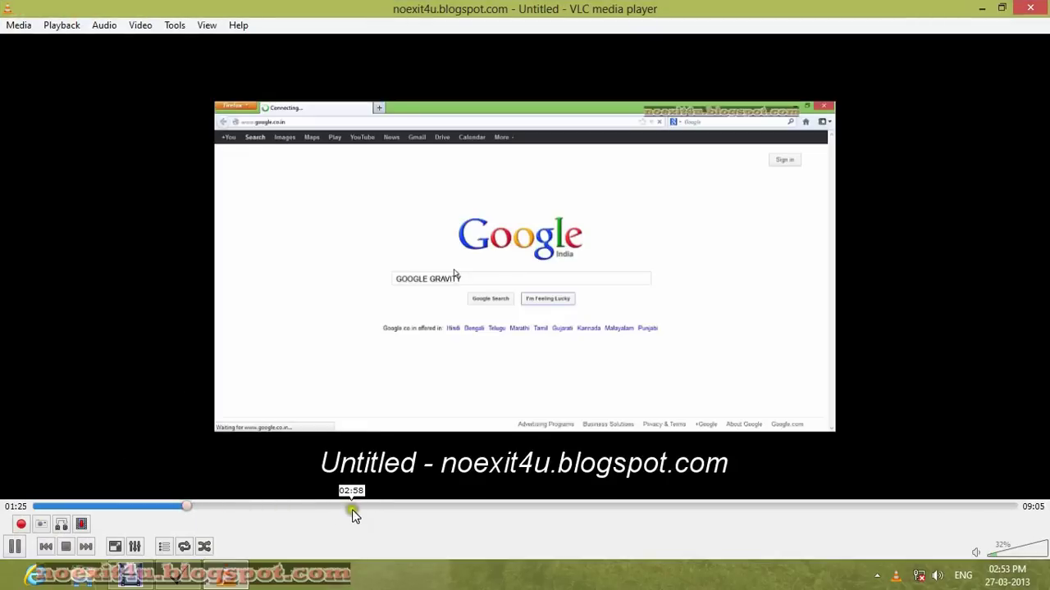
left_click(360, 508)
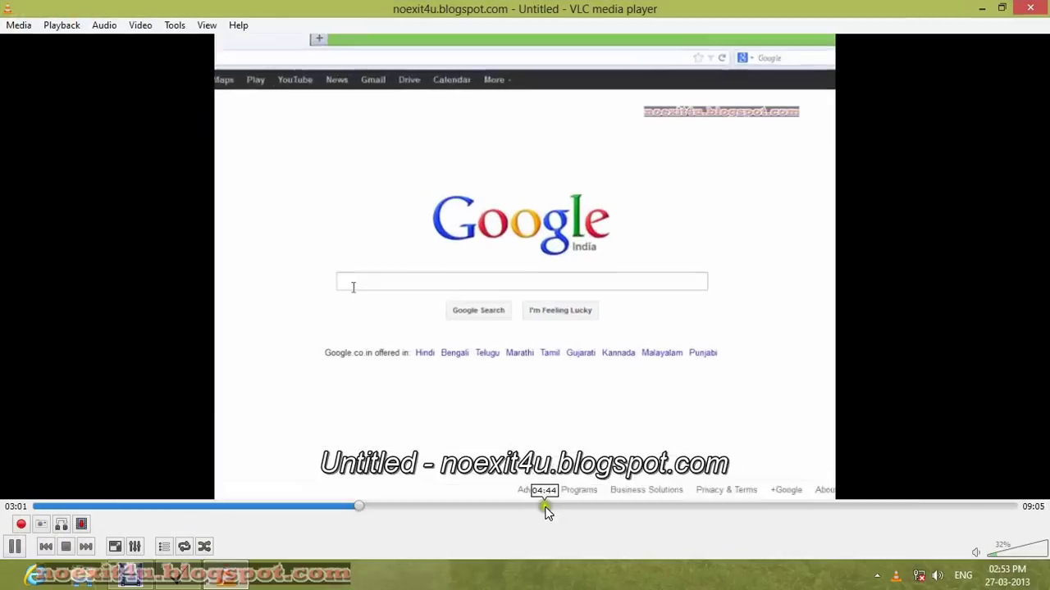
left_click(551, 507)
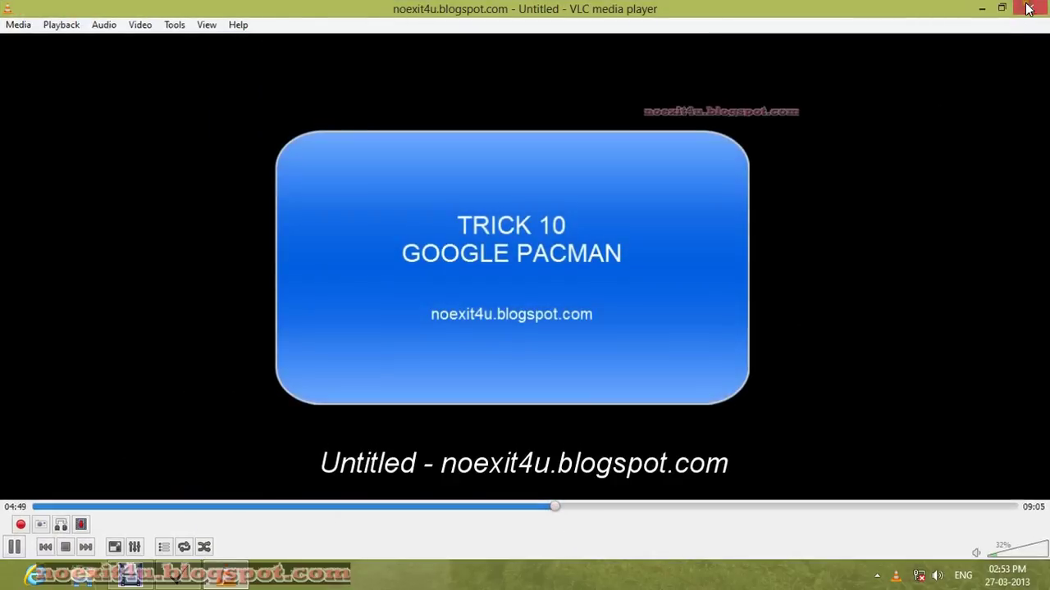
left_click(1025, 10)
Check the file size of the joined GOOGLE TRICK video in its properties
right_click(313, 259)
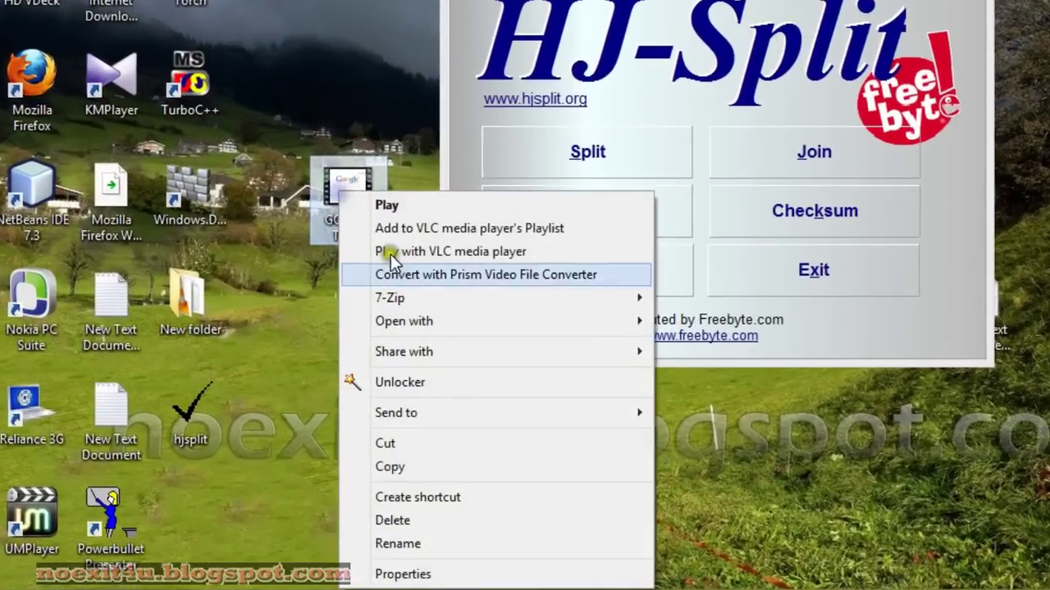
left_click(364, 578)
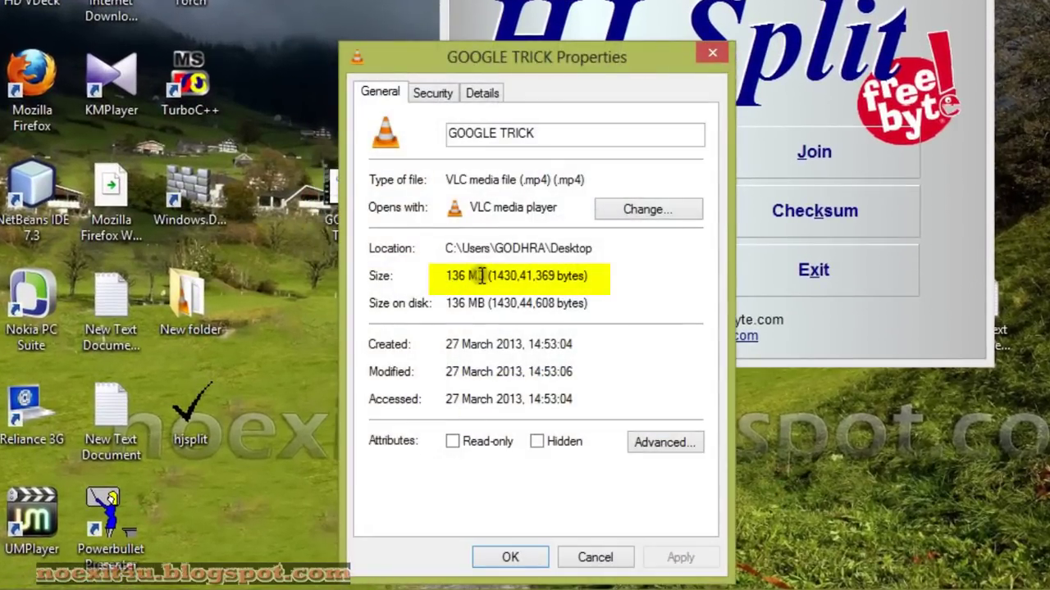
left_click(712, 52)
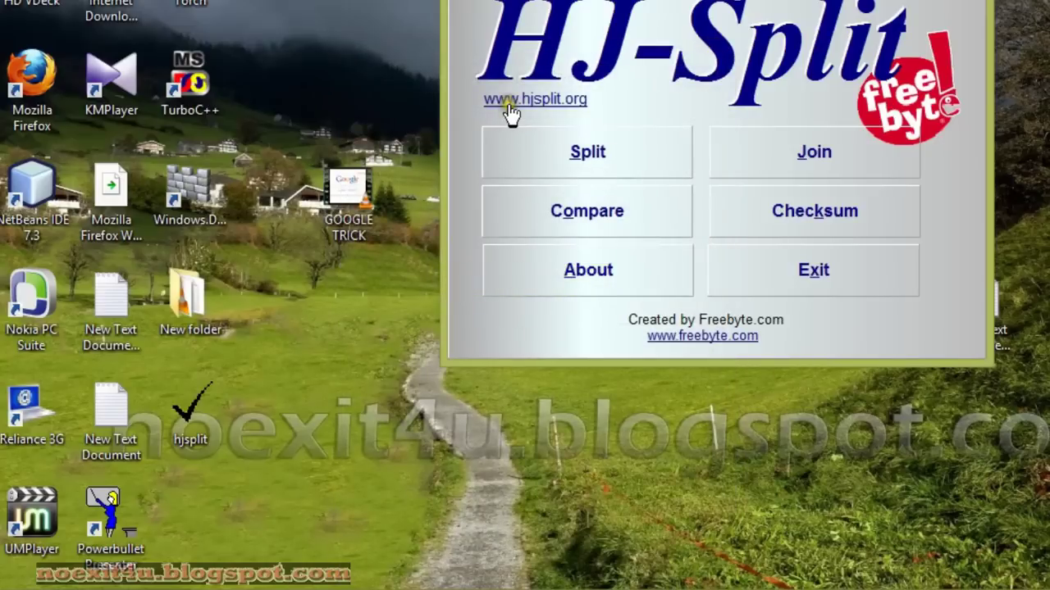